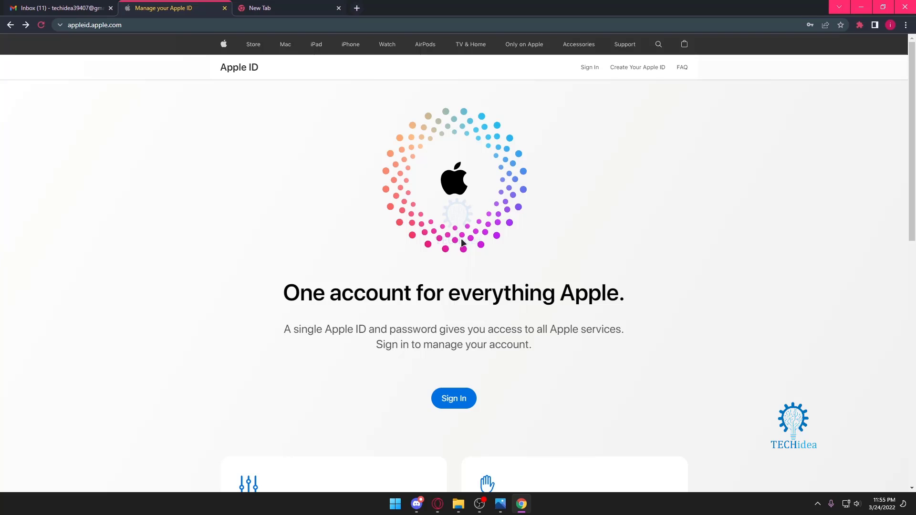
Start a new Apple ID and enter the account holder's first and last name.
{"action": "left_click", "coordinate": [637, 72]}
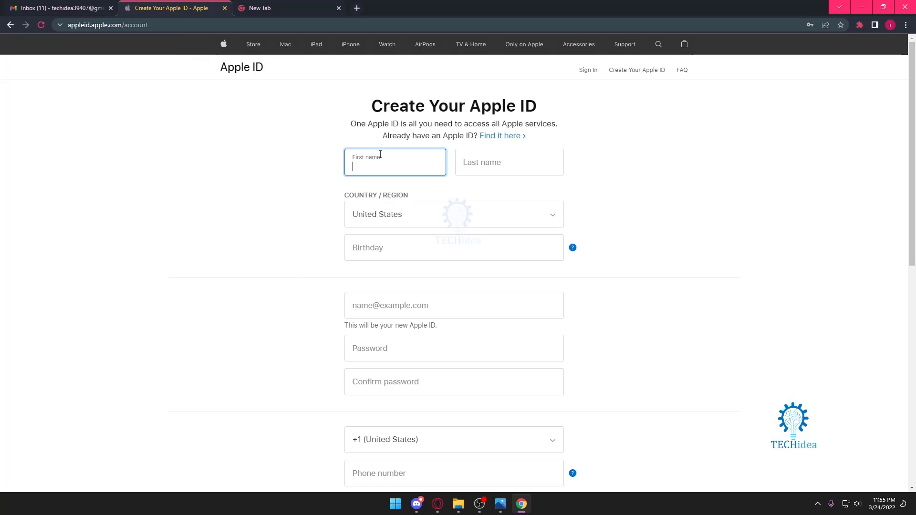
{"action": "left_click", "coordinate": [482, 166]}
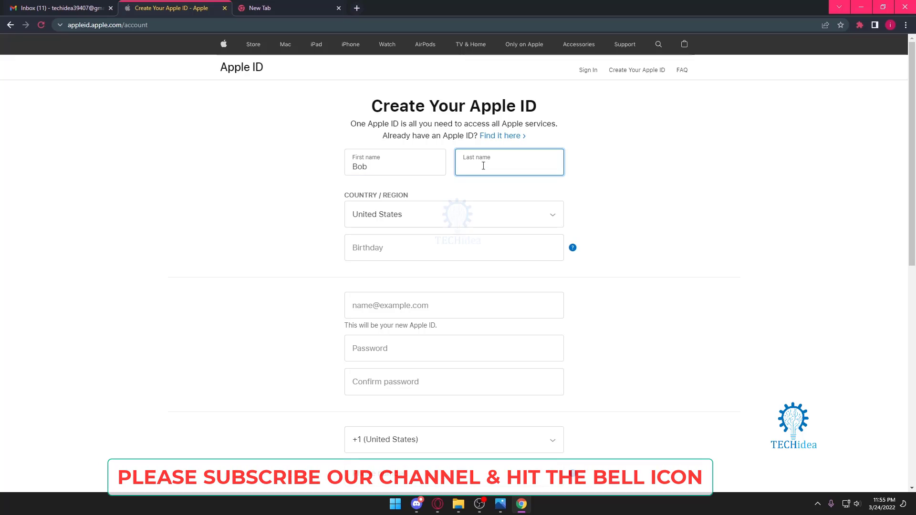
{"action": "left_click", "coordinate": [496, 214]}
{"action": "scroll", "coordinate": [414, 318], "scroll_direction": "up", "scroll_amount": 10}
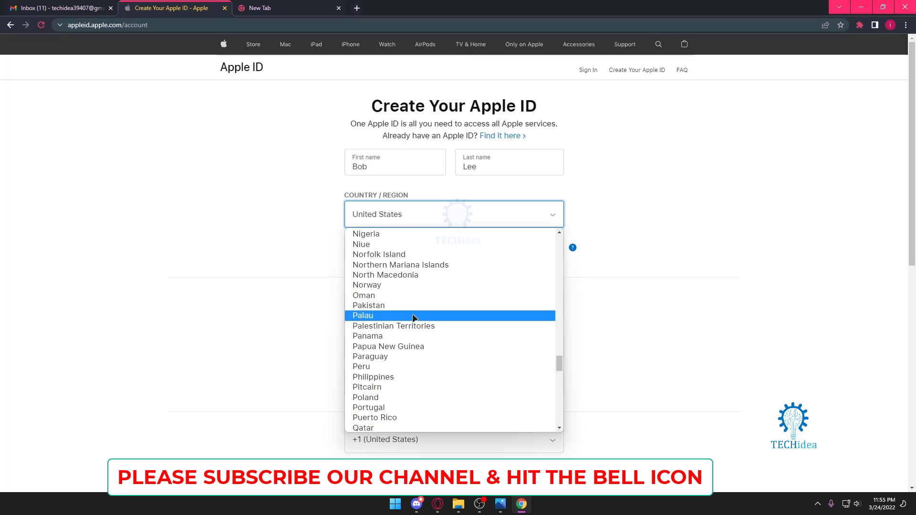
{"action": "scroll", "coordinate": [412, 319], "scroll_direction": "up", "scroll_amount": 20}
{"action": "scroll", "coordinate": [401, 334], "scroll_direction": "down", "scroll_amount": 3}
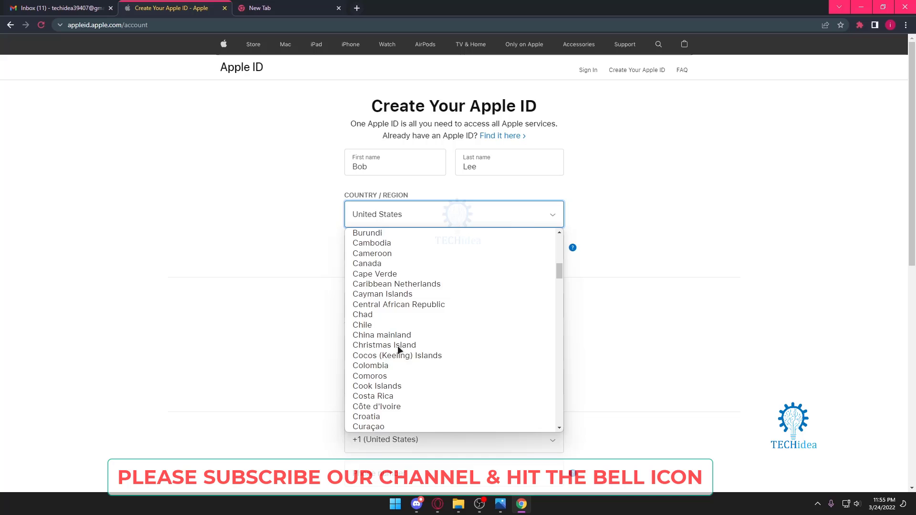
{"action": "scroll", "coordinate": [397, 345], "scroll_direction": "up", "scroll_amount": 3}
{"action": "scroll", "coordinate": [403, 288], "scroll_direction": "down", "scroll_amount": 3}
{"action": "scroll", "coordinate": [403, 285], "scroll_direction": "up", "scroll_amount": 6}
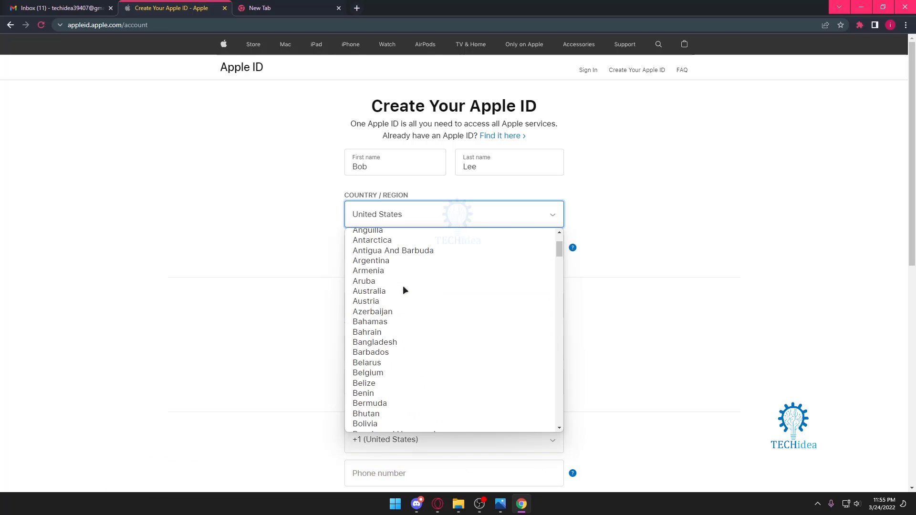
{"action": "scroll", "coordinate": [403, 286], "scroll_direction": "down", "scroll_amount": 3}
{"action": "scroll", "coordinate": [396, 273], "scroll_direction": "up", "scroll_amount": 2}
{"action": "left_click", "coordinate": [388, 248]}
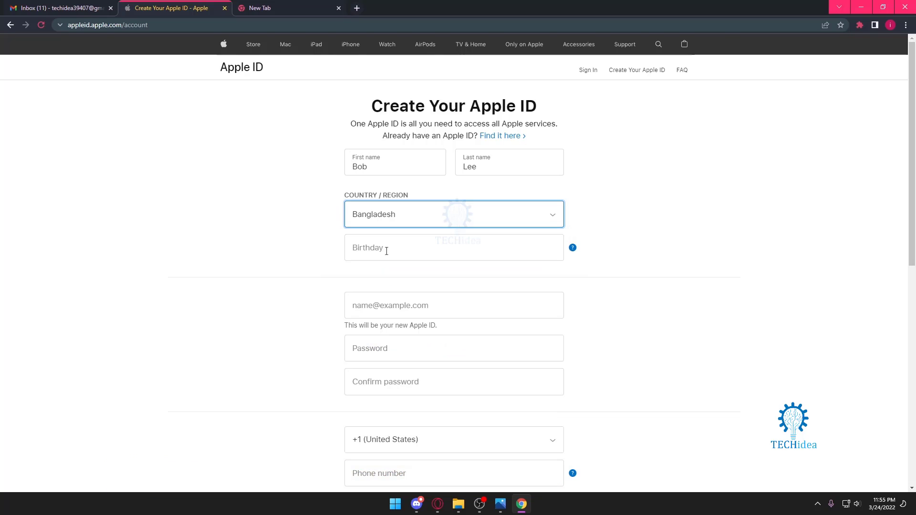
{"action": "left_click", "coordinate": [387, 251]}
{"action": "type", "text": "1"}
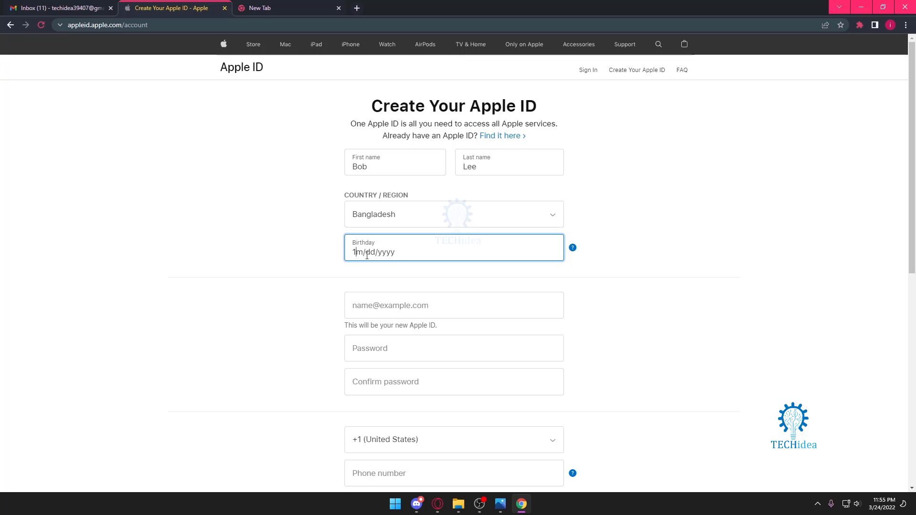
Copy the Gmail account's address and paste it as the Apple ID email.
{"action": "left_click", "coordinate": [400, 300]}
{"action": "left_click", "coordinate": [62, 8]}
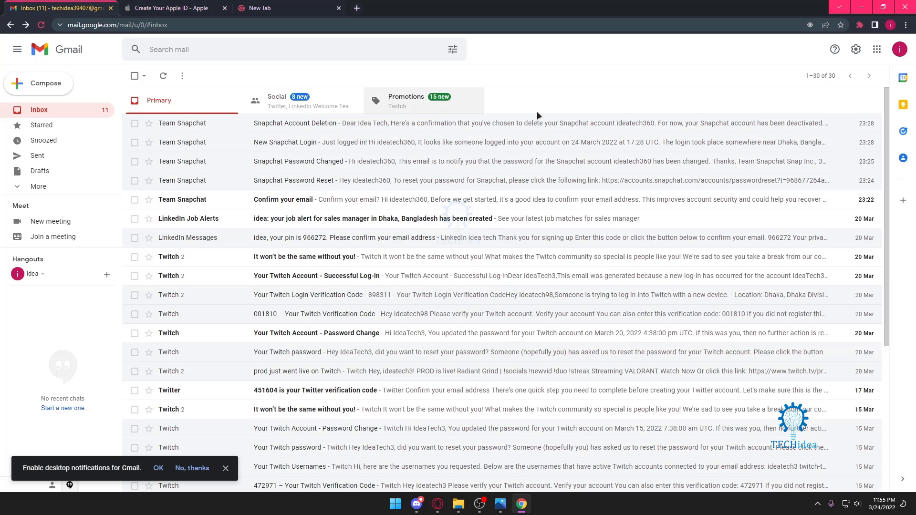
{"action": "left_click", "coordinate": [899, 49]}
{"action": "key", "text": "ctrl+c"}
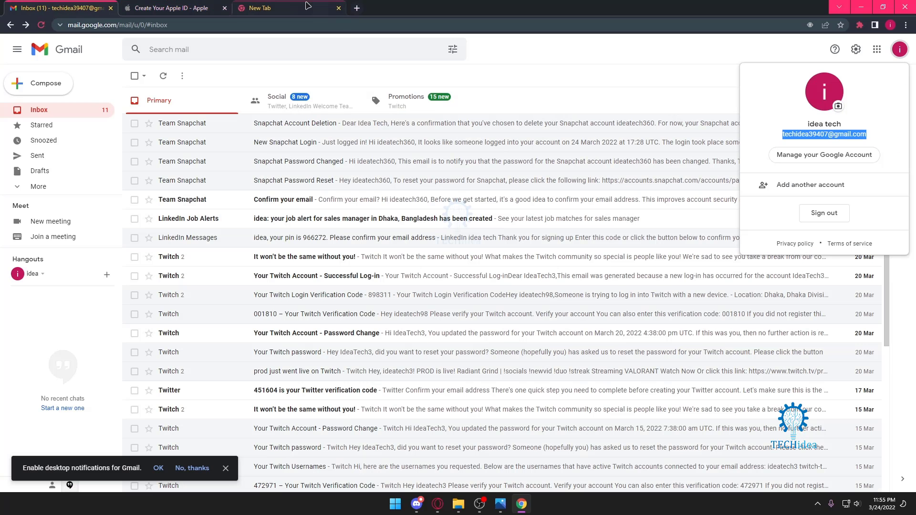
{"action": "left_click", "coordinate": [172, 8]}
{"action": "key", "text": "ctrl+v"}
Enter a password, retyping it until it reaches moderate strength.
{"action": "scroll", "coordinate": [413, 247], "scroll_direction": "down", "scroll_amount": 2}
{"action": "left_click", "coordinate": [413, 246]}
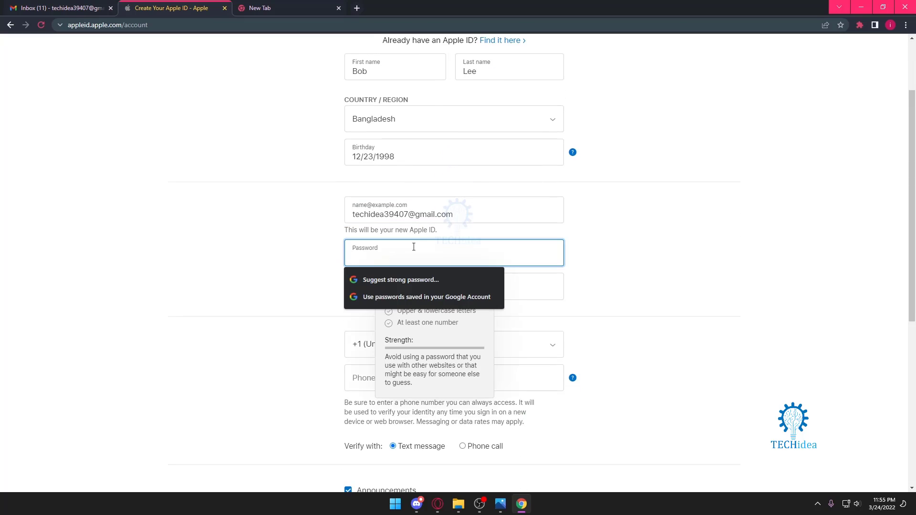
{"action": "type", "text": "••••••••••••"}
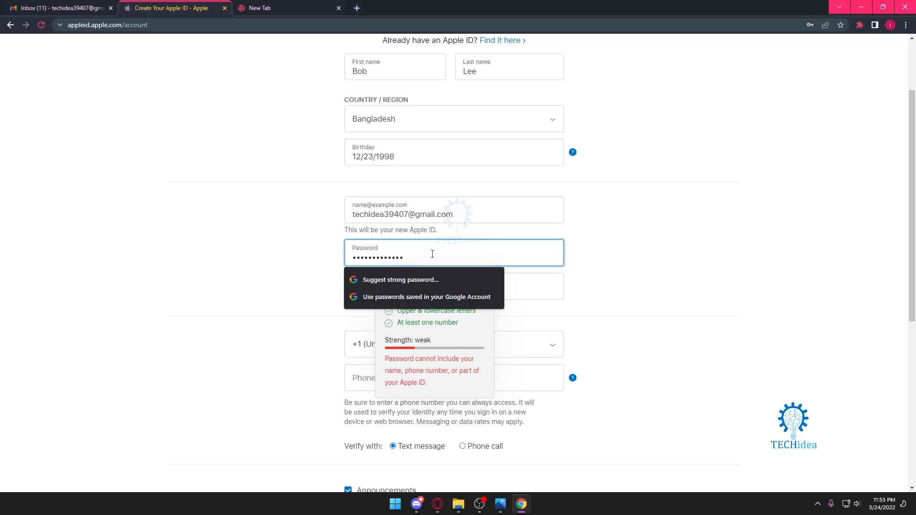
{"action": "left_click_drag", "start_coordinate": [453, 253], "coordinate": [294, 248]}
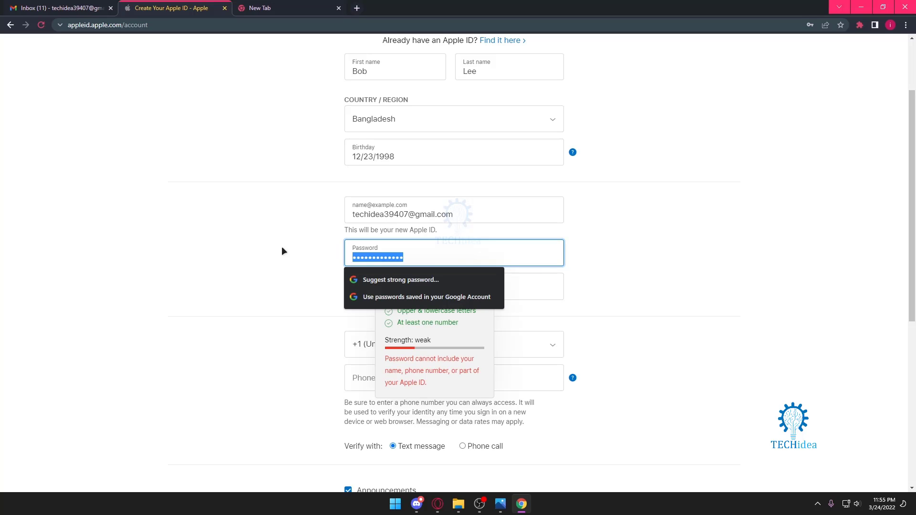
{"action": "key", "text": "BackSpace"}
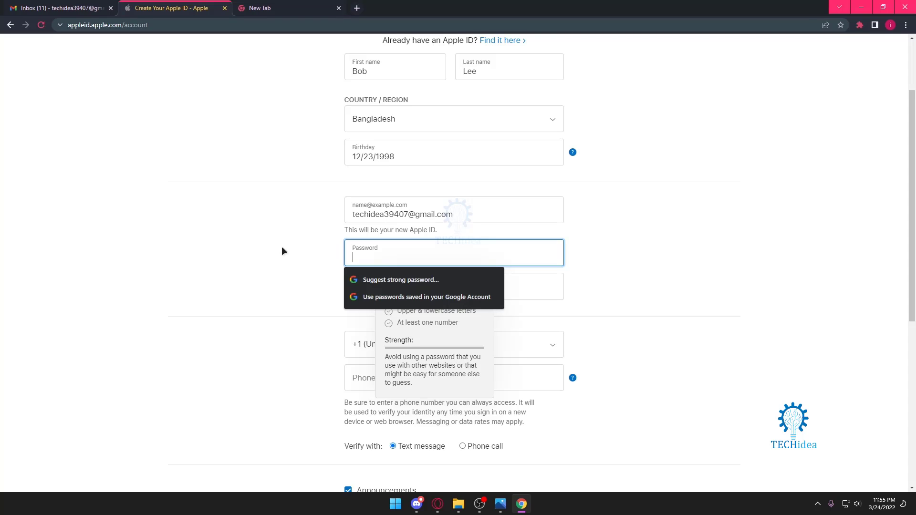
{"action": "type", "text": "•••••••"}
{"action": "key", "text": "BackSpace"}
{"action": "key", "text": "BackSpace"}
{"action": "key", "text": "BackSpace"}
{"action": "key", "text": "BackSpace"}
{"action": "key", "text": "BackSpace"}
{"action": "key", "text": "BackSpace"}
{"action": "key", "text": "BackSpace"}
{"action": "type", "text": "•••••••••••••"}
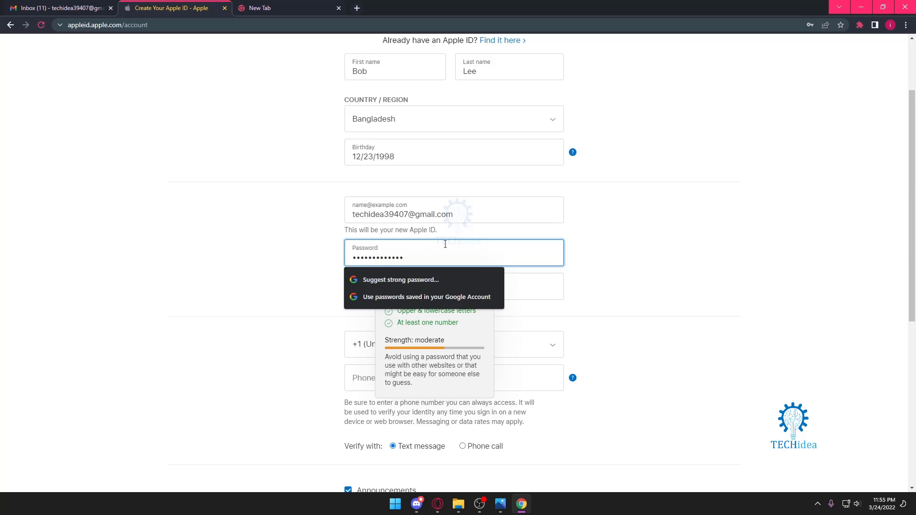
Retype the same password in the Confirm password field.
{"action": "left_click", "coordinate": [542, 290]}
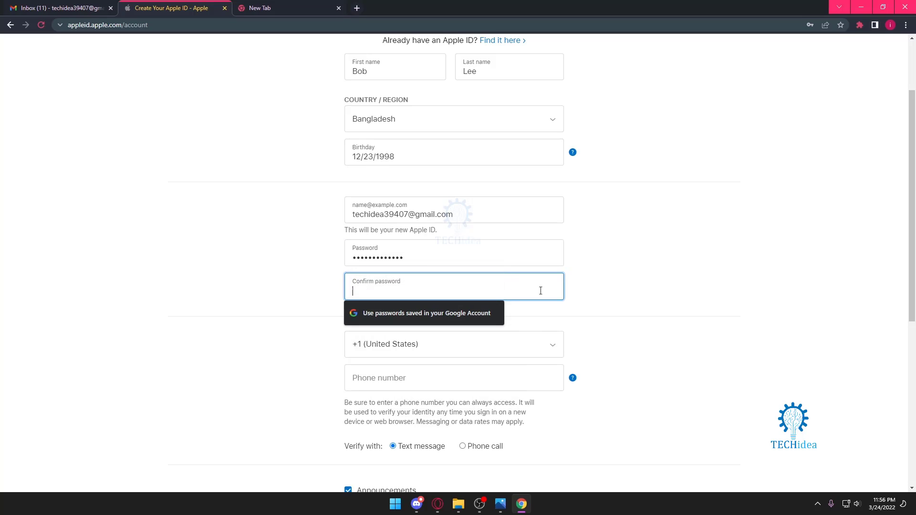
{"action": "type", "text": "••"}
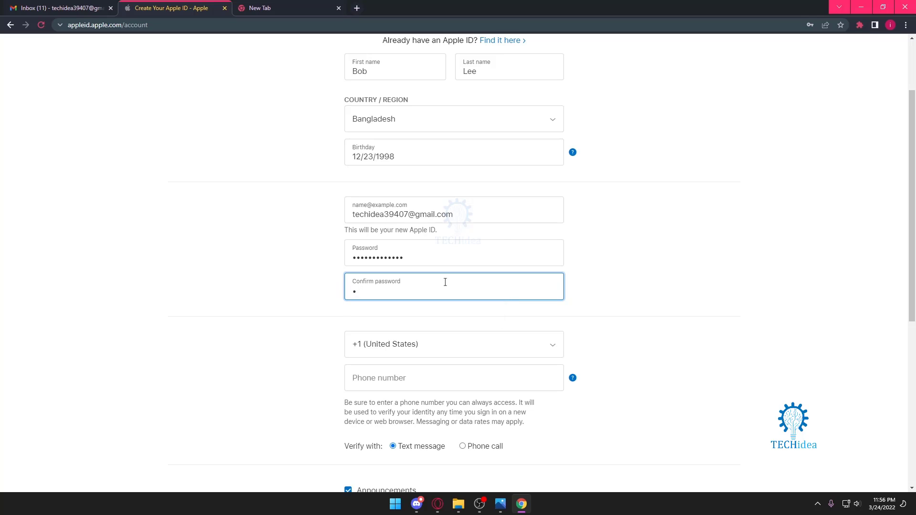
{"action": "key", "text": "BackSpace"}
{"action": "type", "text": "•••••••••••••"}
{"action": "left_click", "coordinate": [422, 314]}
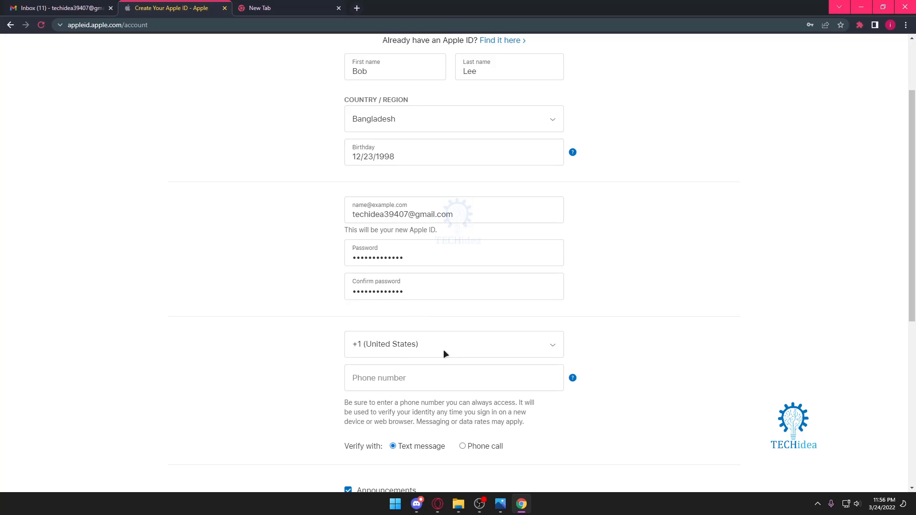
Choose the +880 (Bangladesh) country code and enter the phone number.
{"action": "scroll", "coordinate": [445, 324], "scroll_direction": "down", "scroll_amount": 3}
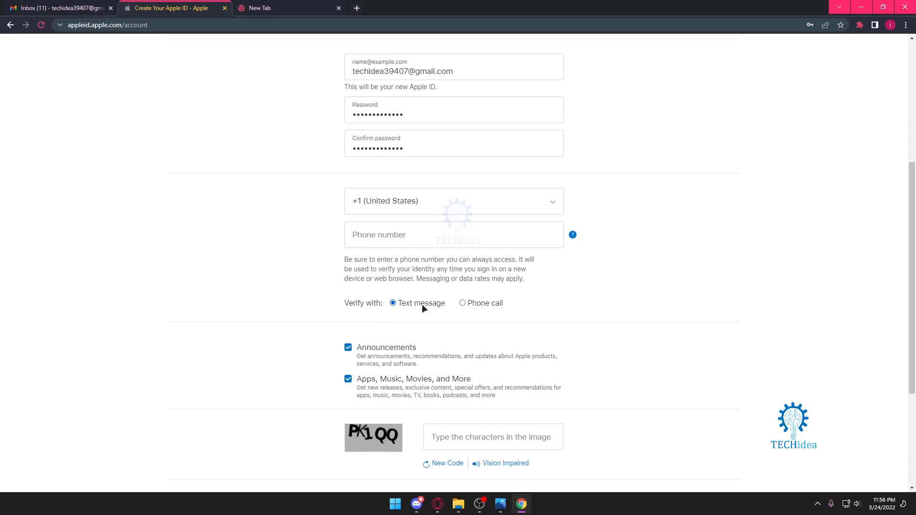
{"action": "left_click", "coordinate": [425, 202]}
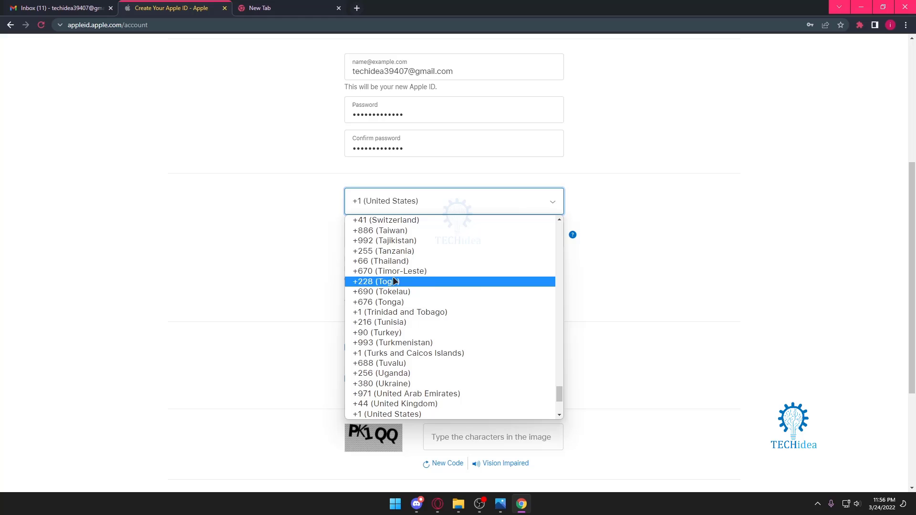
{"action": "scroll", "coordinate": [394, 286], "scroll_direction": "up", "scroll_amount": 10}
{"action": "scroll", "coordinate": [391, 293], "scroll_direction": "up", "scroll_amount": 20}
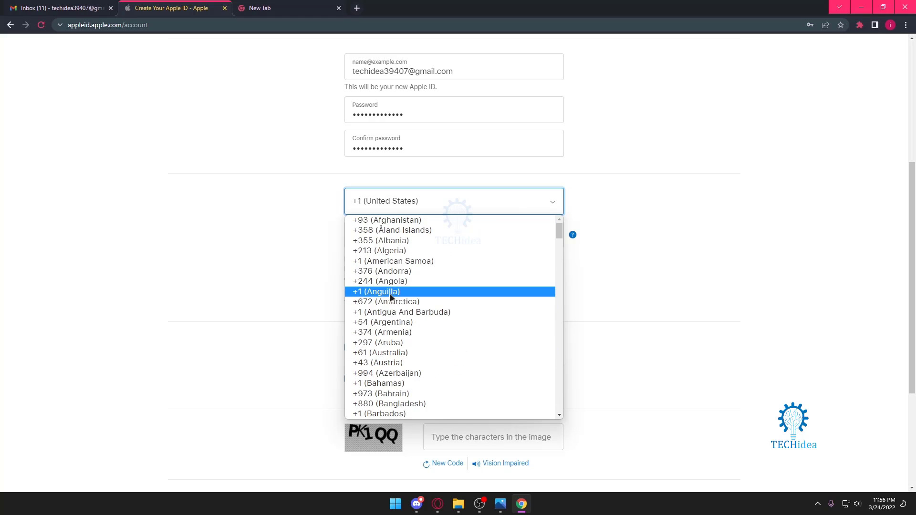
{"action": "scroll", "coordinate": [389, 293], "scroll_direction": "down", "scroll_amount": 9}
{"action": "scroll", "coordinate": [389, 295], "scroll_direction": "down", "scroll_amount": 4}
{"action": "scroll", "coordinate": [389, 292], "scroll_direction": "up", "scroll_amount": 4}
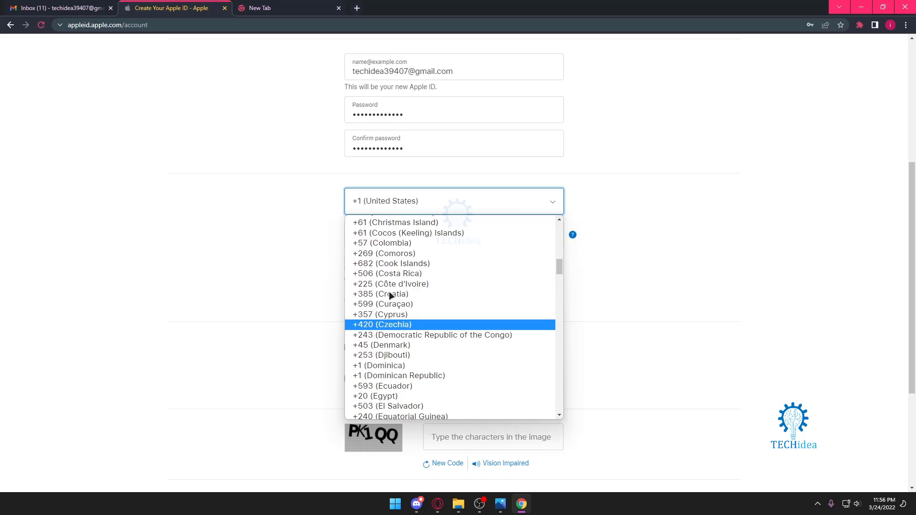
{"action": "scroll", "coordinate": [418, 300], "scroll_direction": "down", "scroll_amount": 2}
{"action": "scroll", "coordinate": [419, 300], "scroll_direction": "up", "scroll_amount": 6}
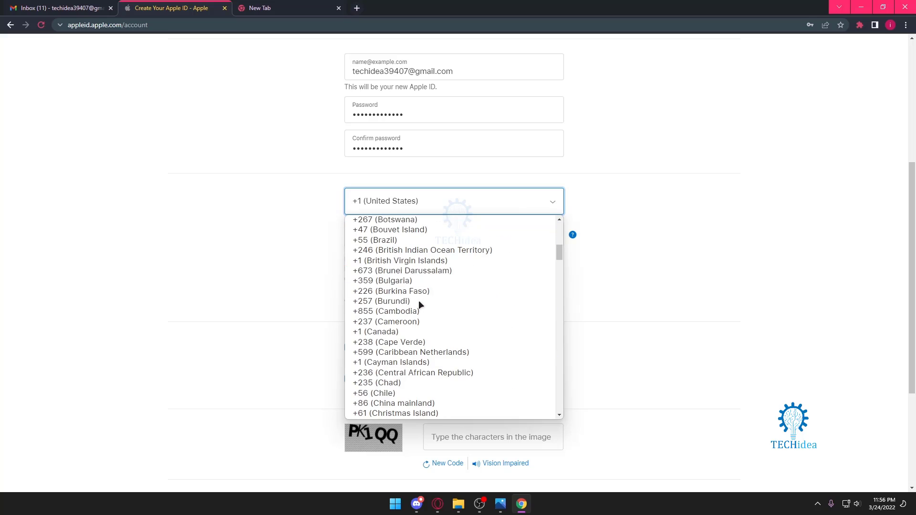
{"action": "scroll", "coordinate": [413, 249], "scroll_direction": "up", "scroll_amount": 3}
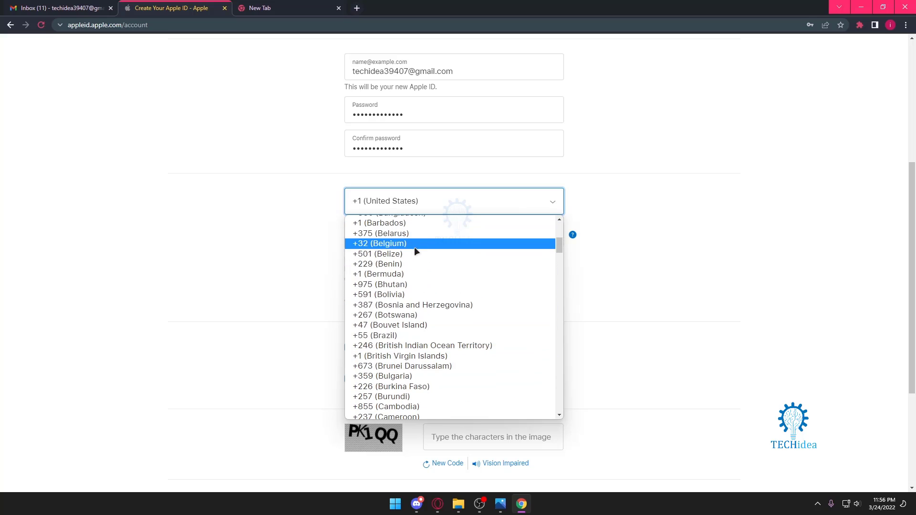
{"action": "scroll", "coordinate": [422, 236], "scroll_direction": "up", "scroll_amount": 3}
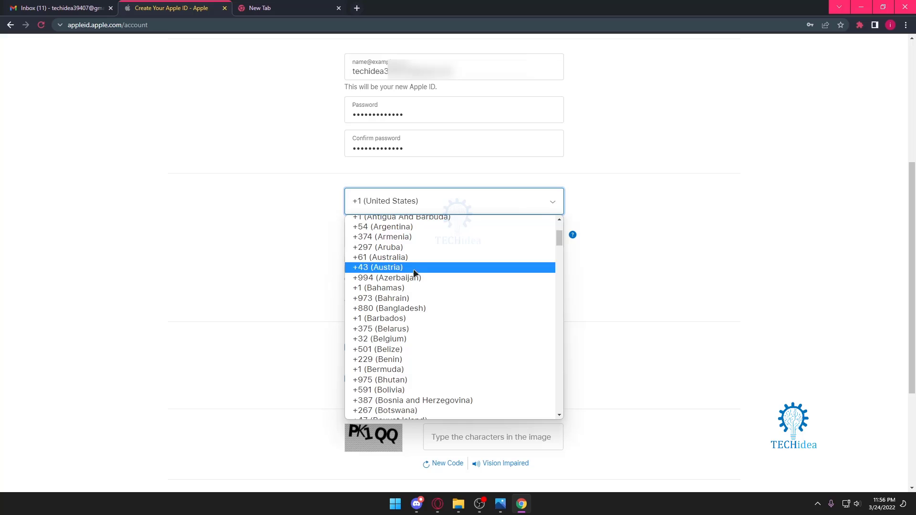
{"action": "left_click", "coordinate": [419, 306]}
{"action": "left_click", "coordinate": [411, 235]}
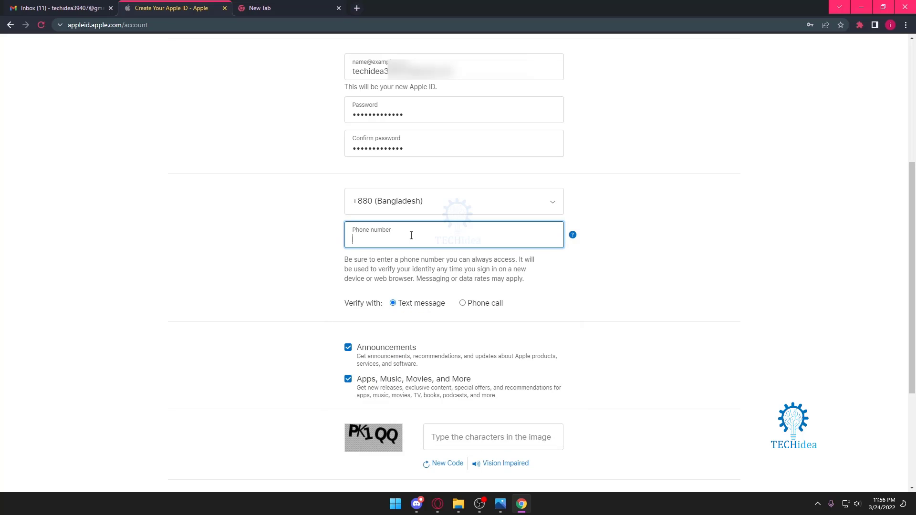
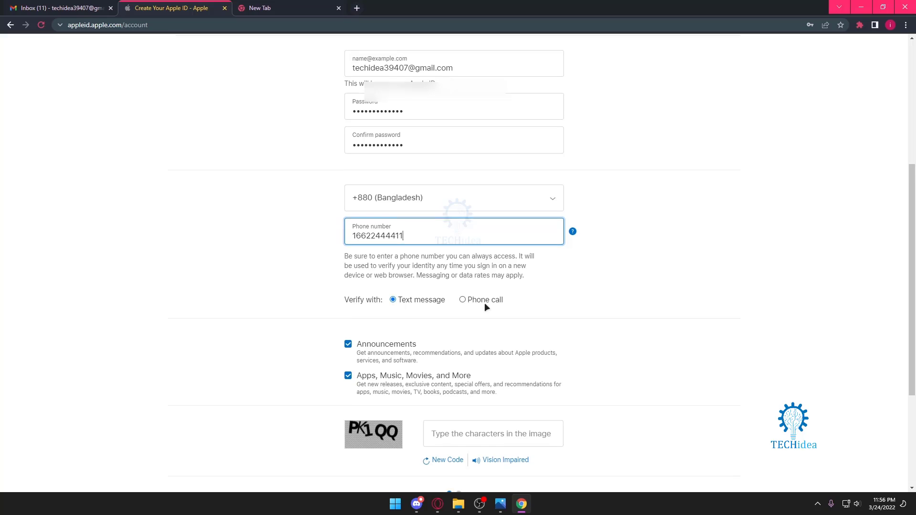
Enter the image captcha characters with correct capitalisation and submit the form.
{"action": "scroll", "coordinate": [485, 303], "scroll_direction": "down", "scroll_amount": 3}
{"action": "left_click", "coordinate": [464, 295]}
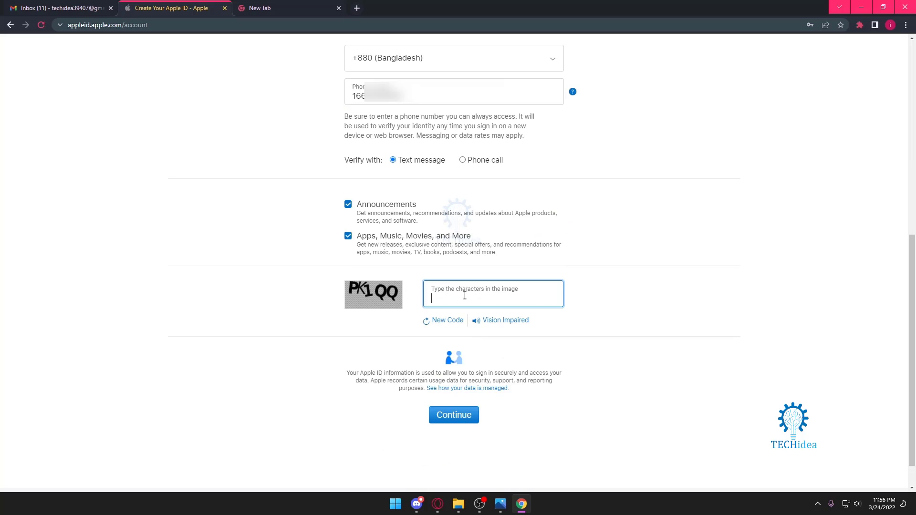
{"action": "type", "text": "Pk1qq"}
{"action": "left_click", "coordinate": [440, 296]}
{"action": "key", "text": "BackSpace"}
{"action": "type", "text": "K"}
{"action": "key", "text": "Delete"}
{"action": "key", "text": "BackSpace"}
{"action": "type", "text": "QQ"}
{"action": "left_click", "coordinate": [453, 417]}
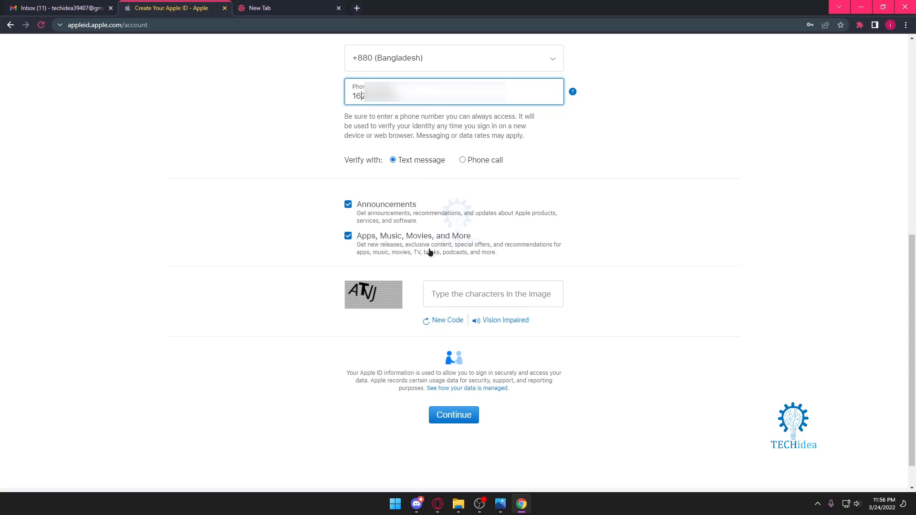
Enter the characters of the new captcha and submit the form again.
{"action": "left_click", "coordinate": [453, 295]}
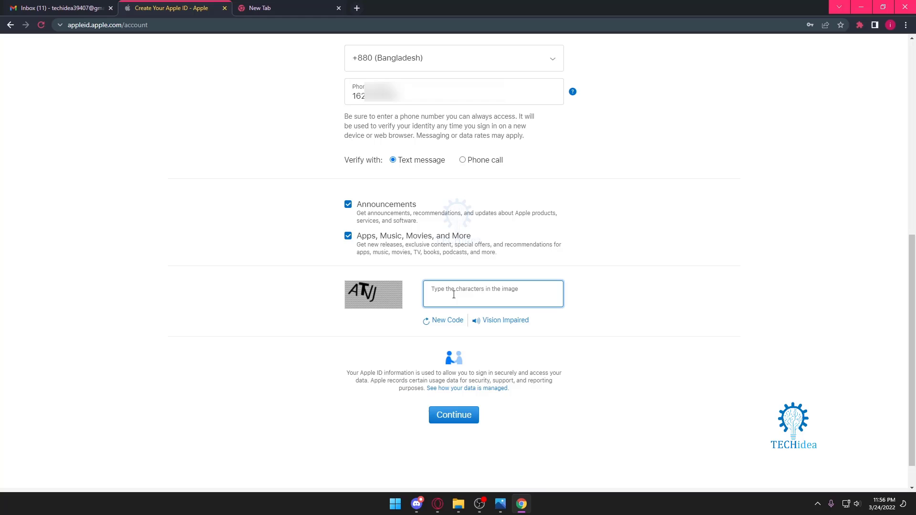
{"action": "type", "text": "A"}
{"action": "type", "text": "tv"}
{"action": "type", "text": "j"}
{"action": "type", "text": "J"}
{"action": "key", "text": "BackSpace"}
{"action": "type", "text": "VJ"}
{"action": "left_click", "coordinate": [475, 416]}
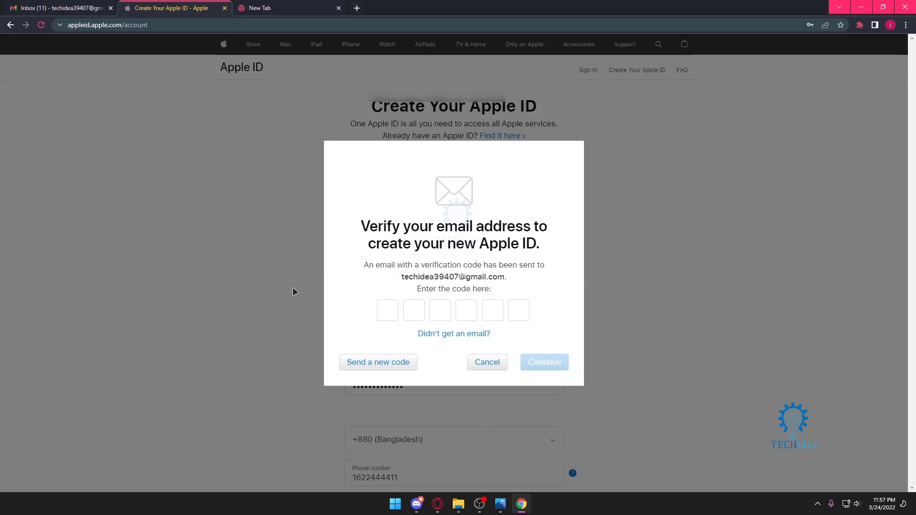
Open Apple's verification email in Gmail and copy just the six-digit code.
{"action": "left_click", "coordinate": [57, 8]}
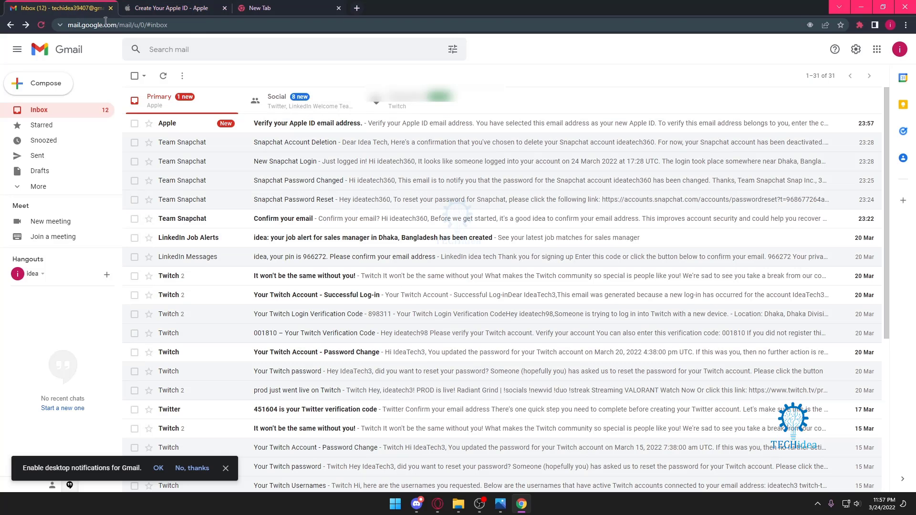
{"action": "left_click", "coordinate": [304, 125]}
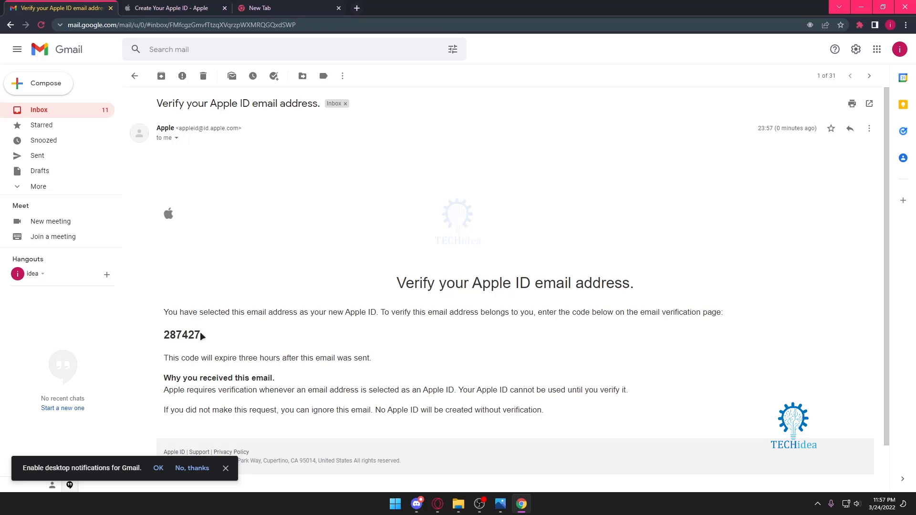
{"action": "left_click_drag", "start_coordinate": [201, 336], "coordinate": [166, 213]}
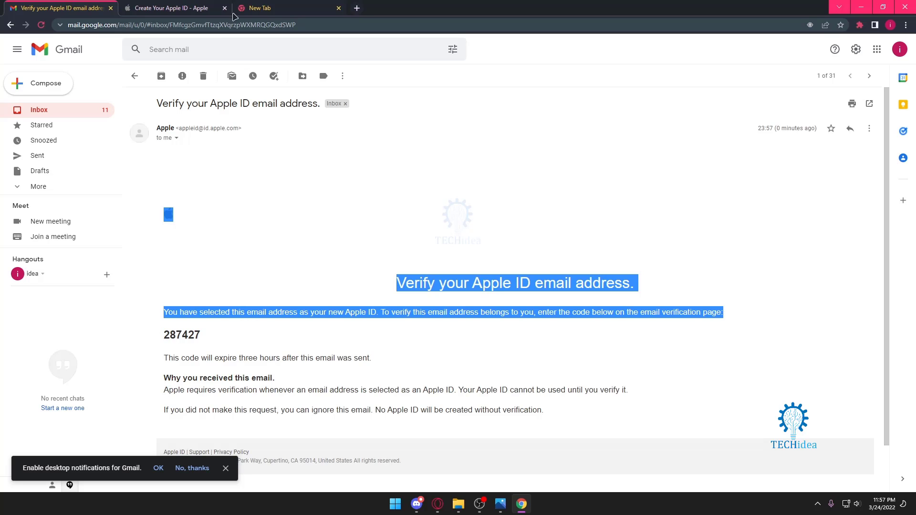
{"action": "left_click", "coordinate": [191, 8]}
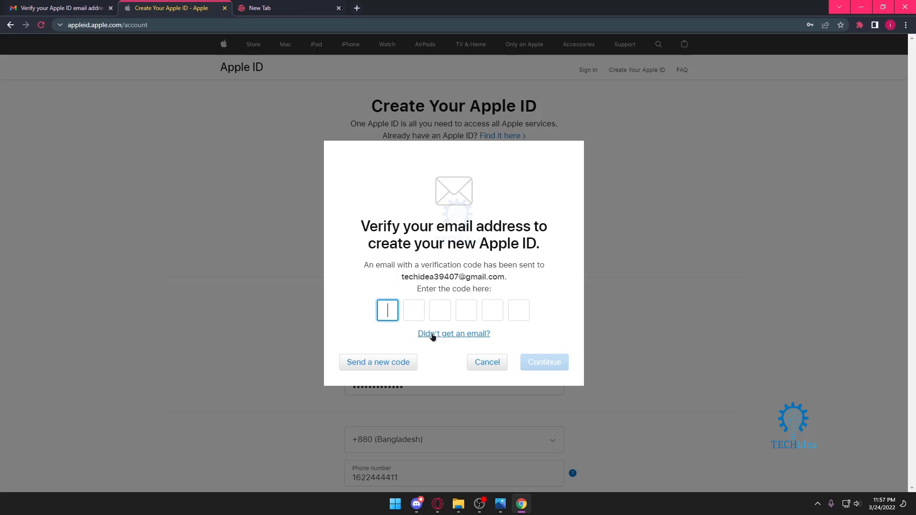
{"action": "left_click", "coordinate": [75, 12]}
{"action": "left_click_drag", "start_coordinate": [202, 336], "coordinate": [158, 330]}
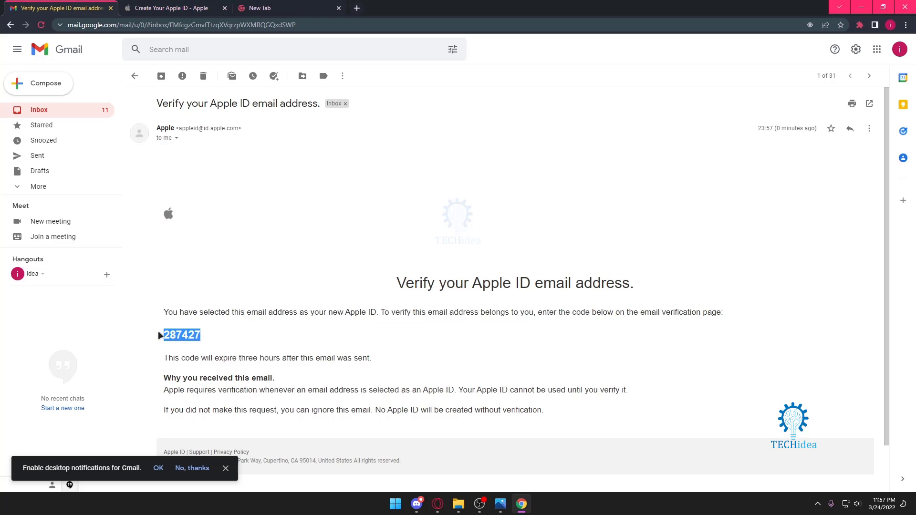
{"action": "key", "text": "ctrl+c"}
Paste and submit the emailed code, then paste the SMS code into the phone verification boxes.
{"action": "left_click", "coordinate": [201, 10]}
{"action": "key", "text": "ctrl+v"}
{"action": "left_click", "coordinate": [539, 361]}
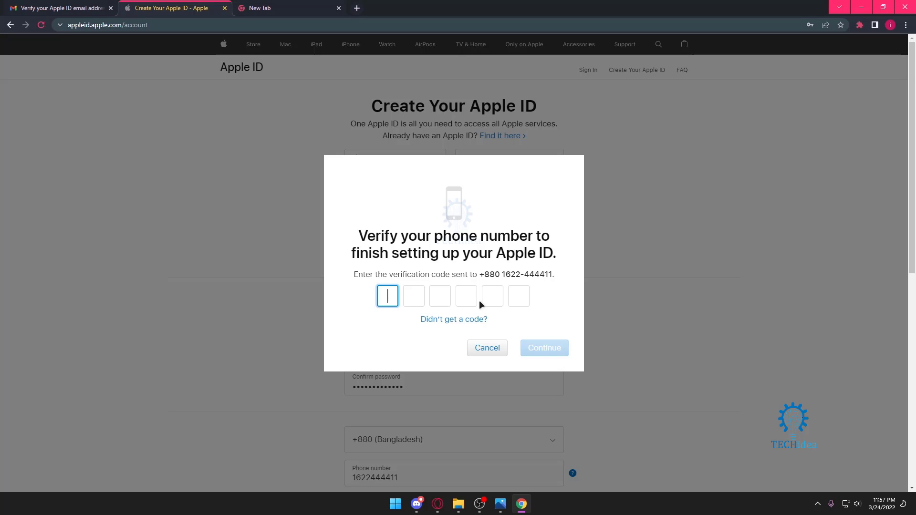
{"action": "key", "text": "ctrl+v"}
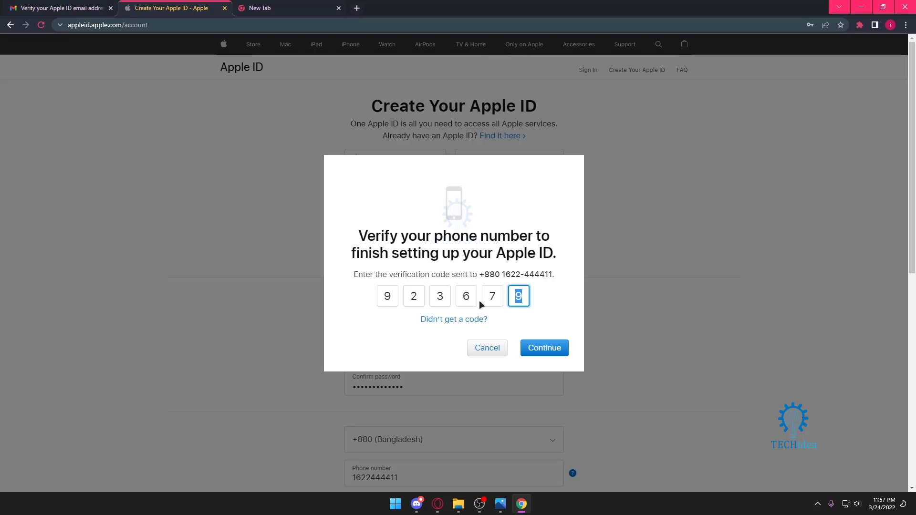
Submit the phone verification code and choose Never on Chrome's save-password prompt.
{"action": "left_click", "coordinate": [535, 349]}
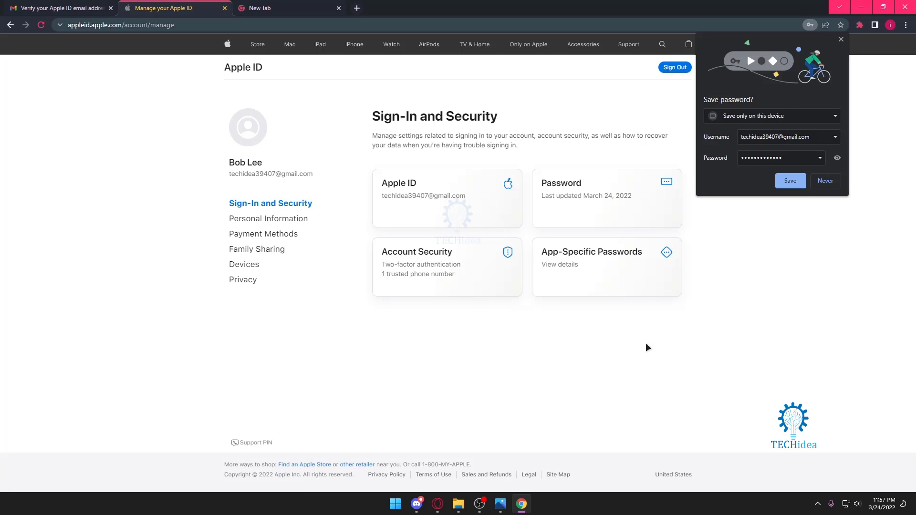
{"action": "left_click", "coordinate": [824, 180]}
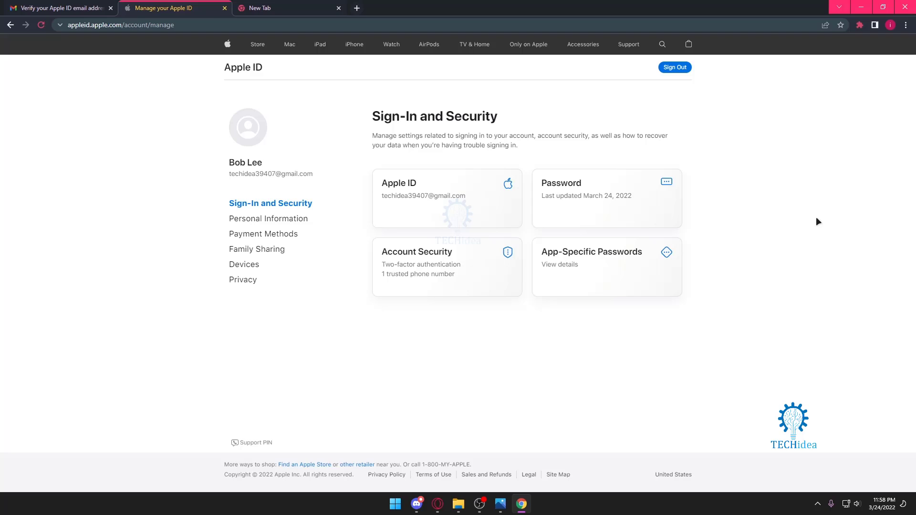